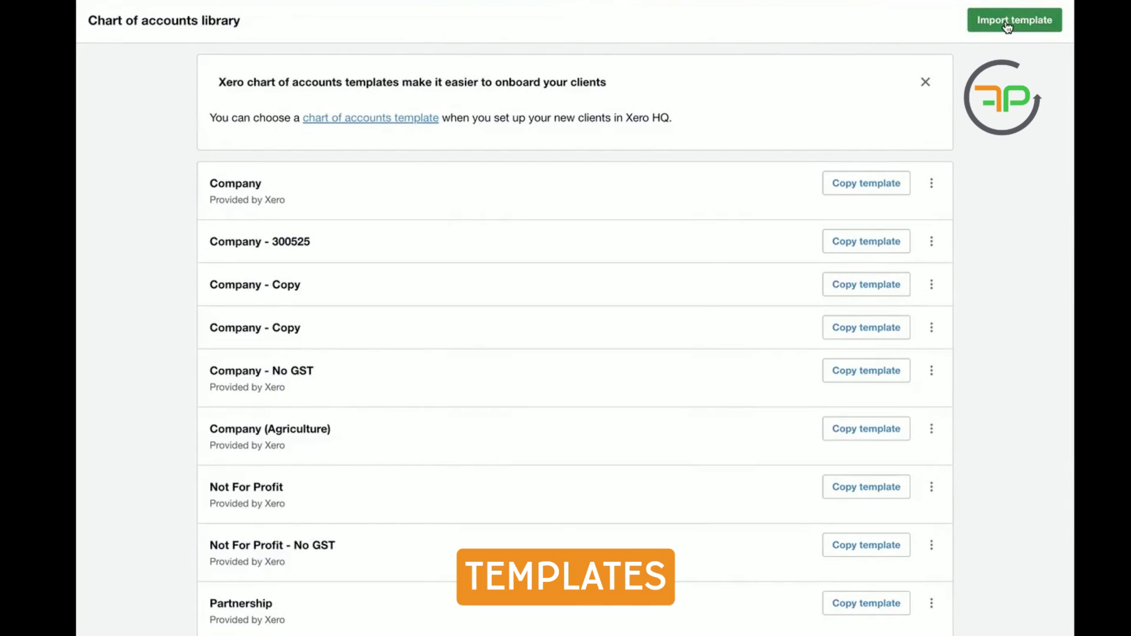
scroll(480, 404, down, 8)
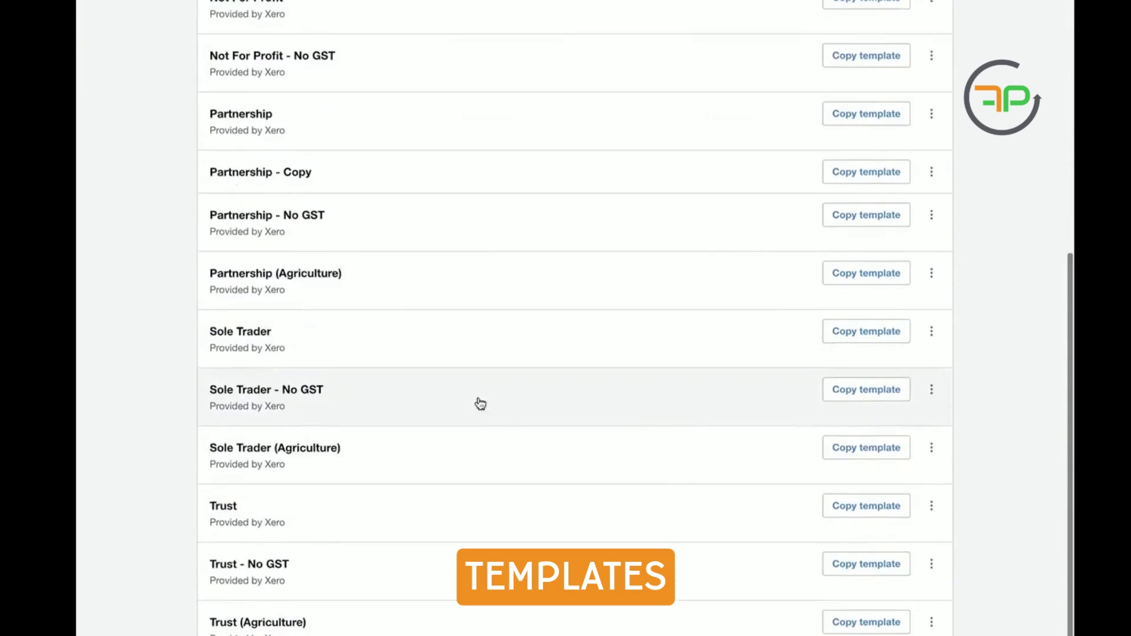
scroll(480, 403, up, 1)
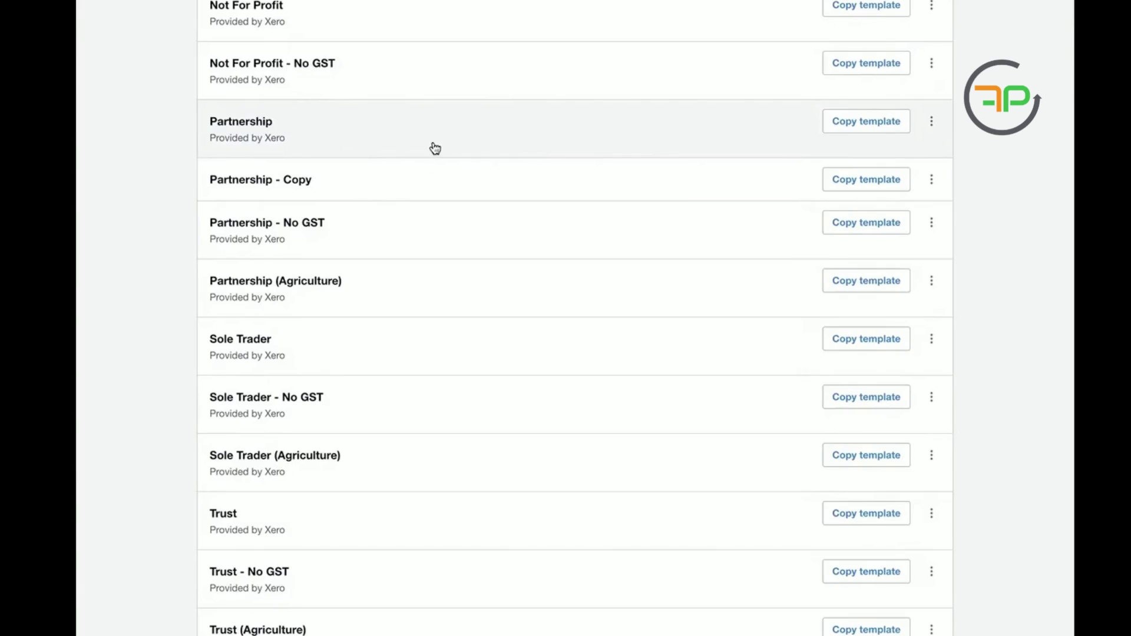
click(743, 134)
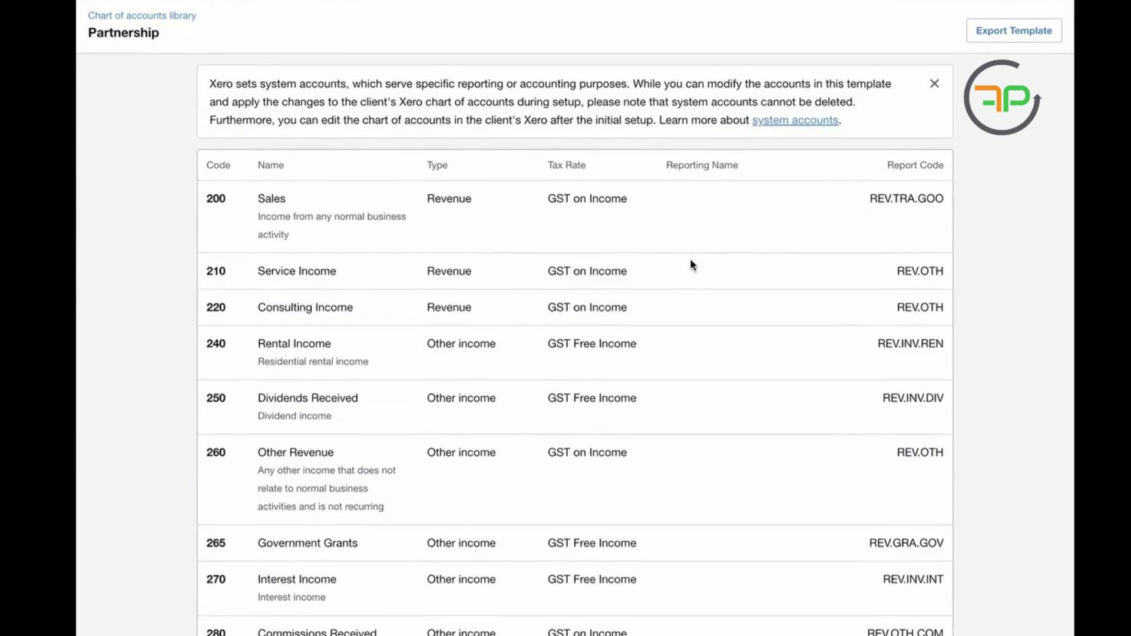
scroll(690, 260, down, 1)
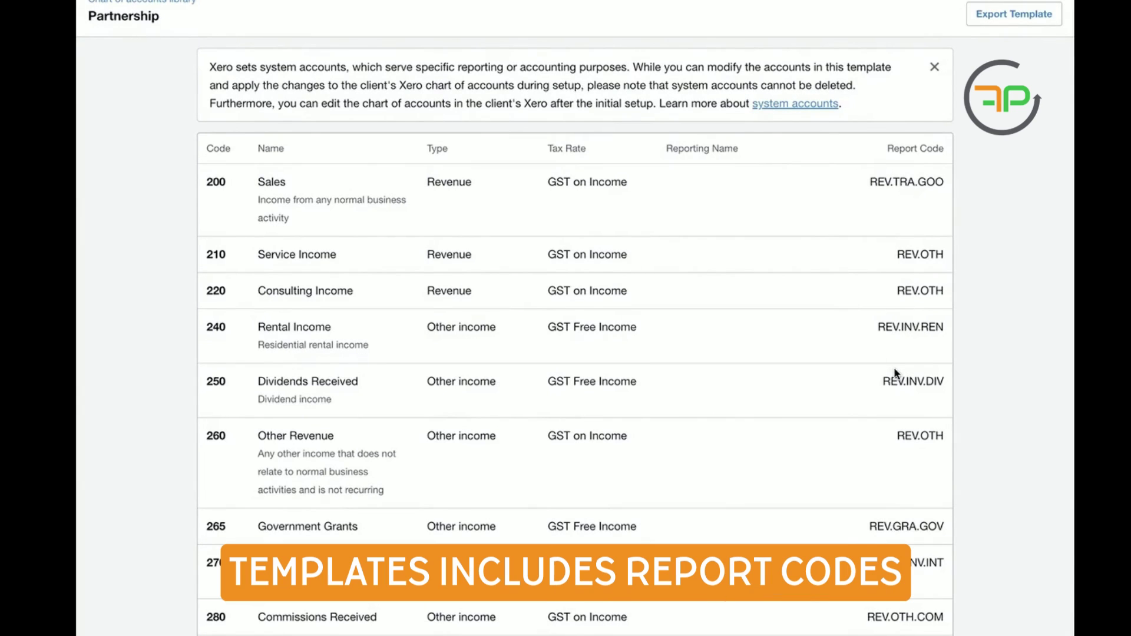
scroll(752, 401, down, 20)
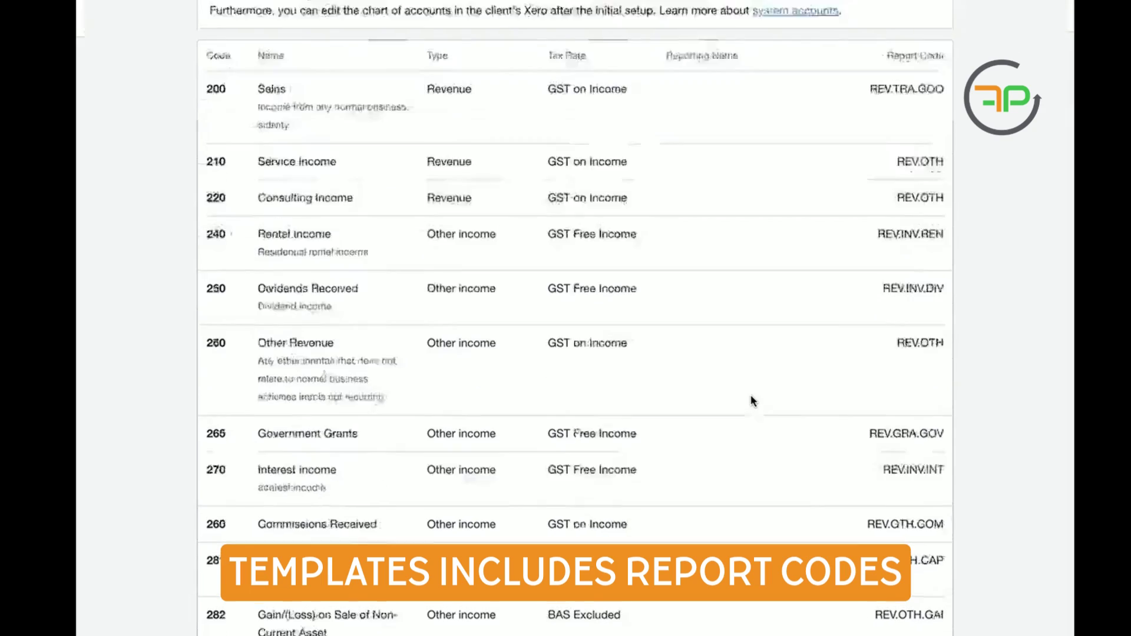
scroll(752, 401, down, 20)
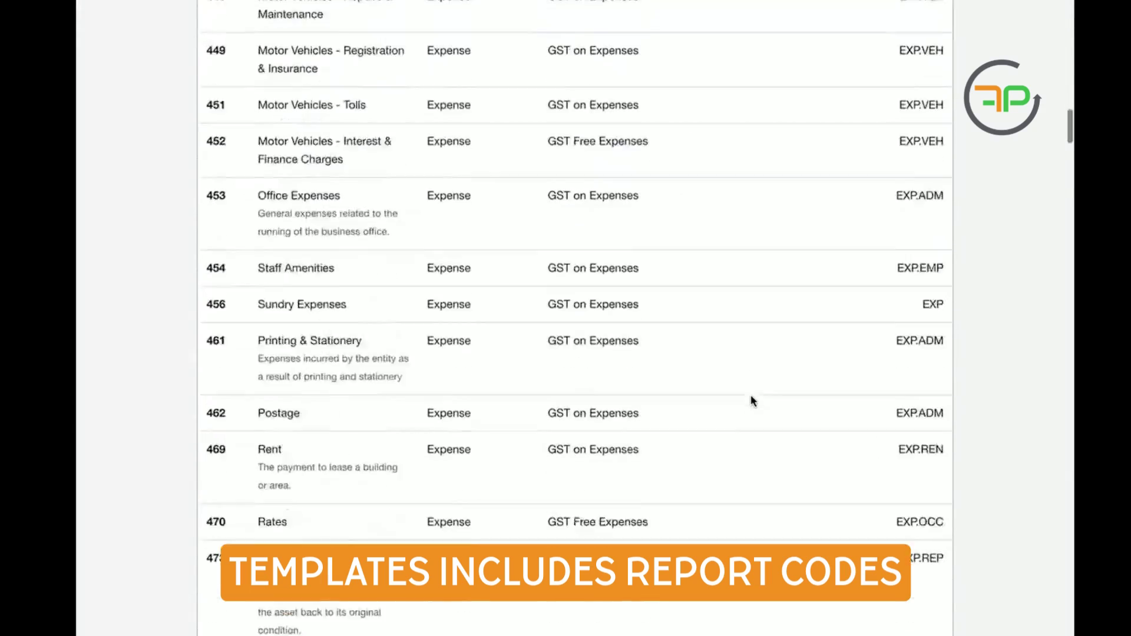
scroll(751, 395, up, 20)
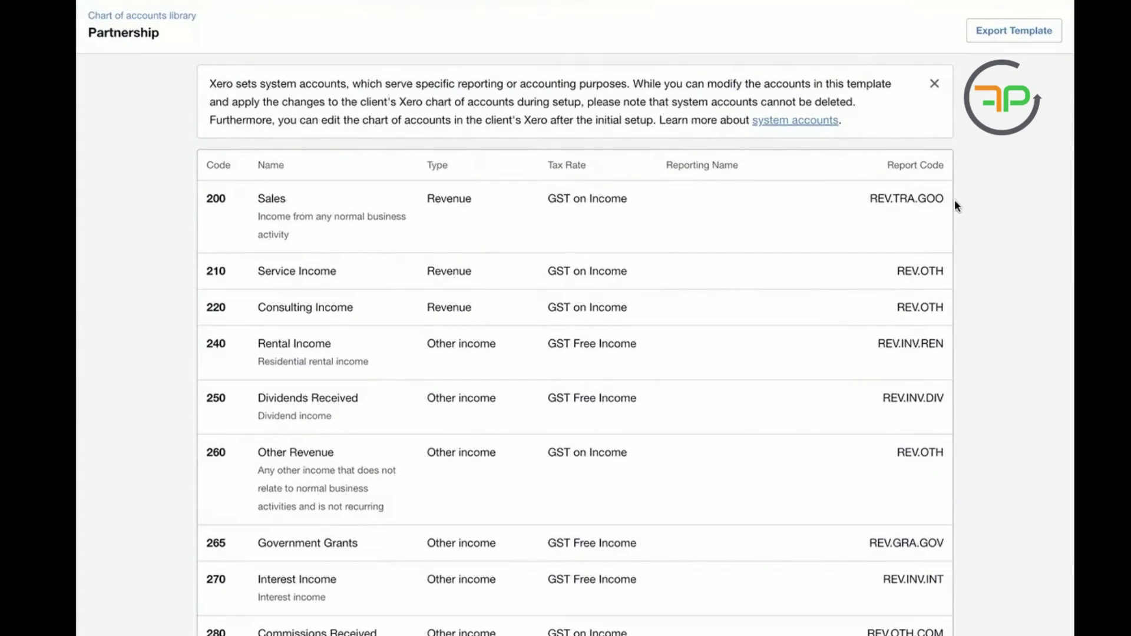
scroll(962, 226, down, 20)
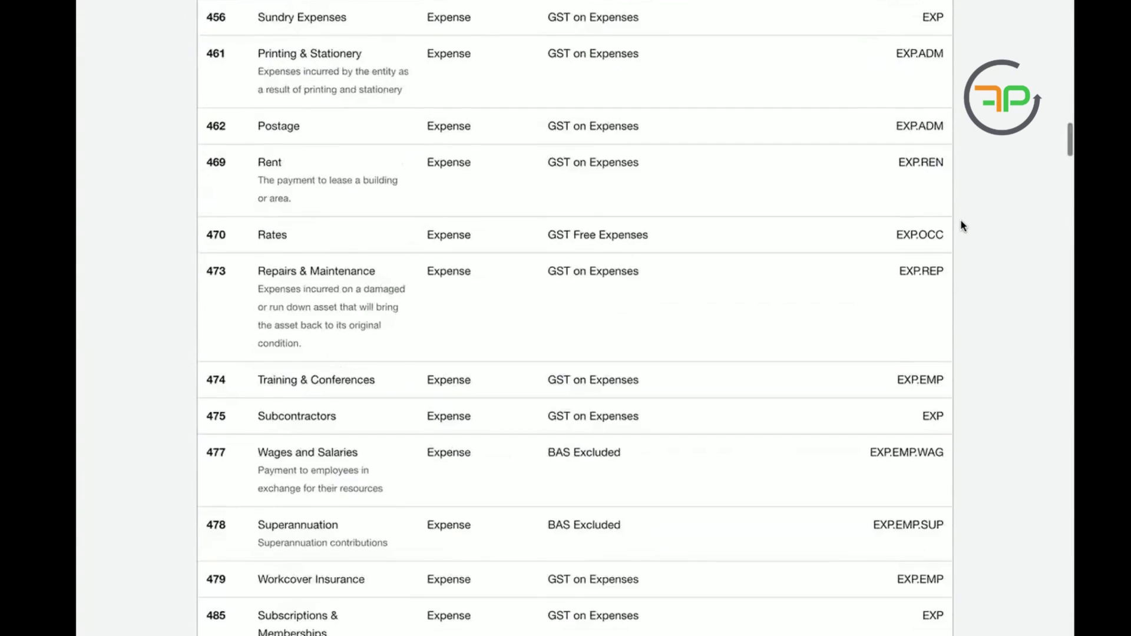
scroll(962, 226, down, 20)
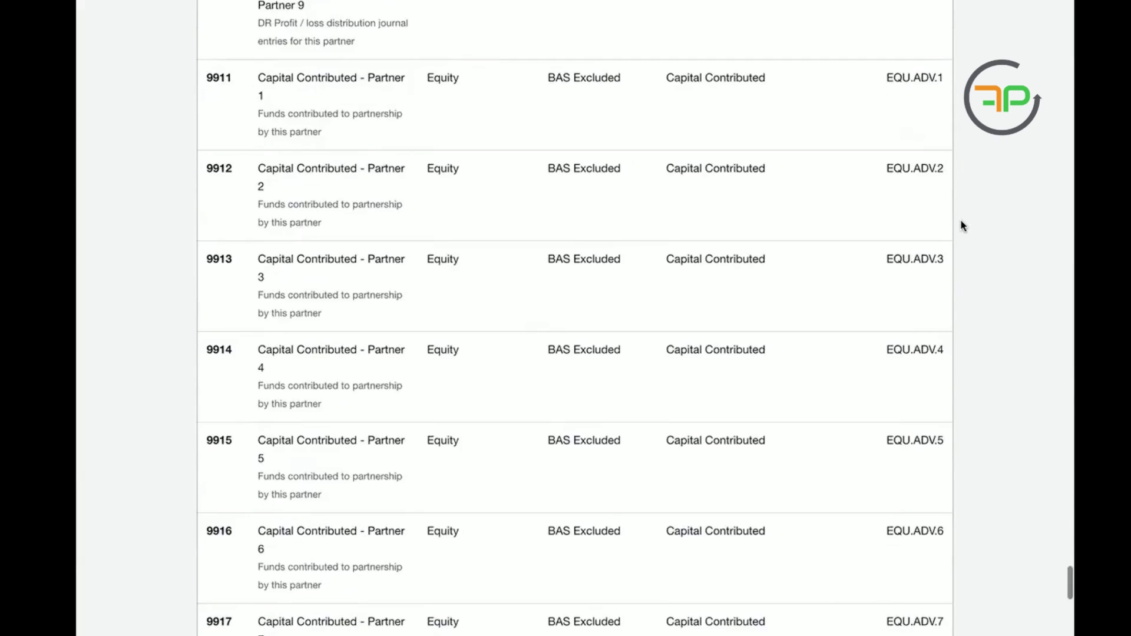
scroll(960, 225, down, 2)
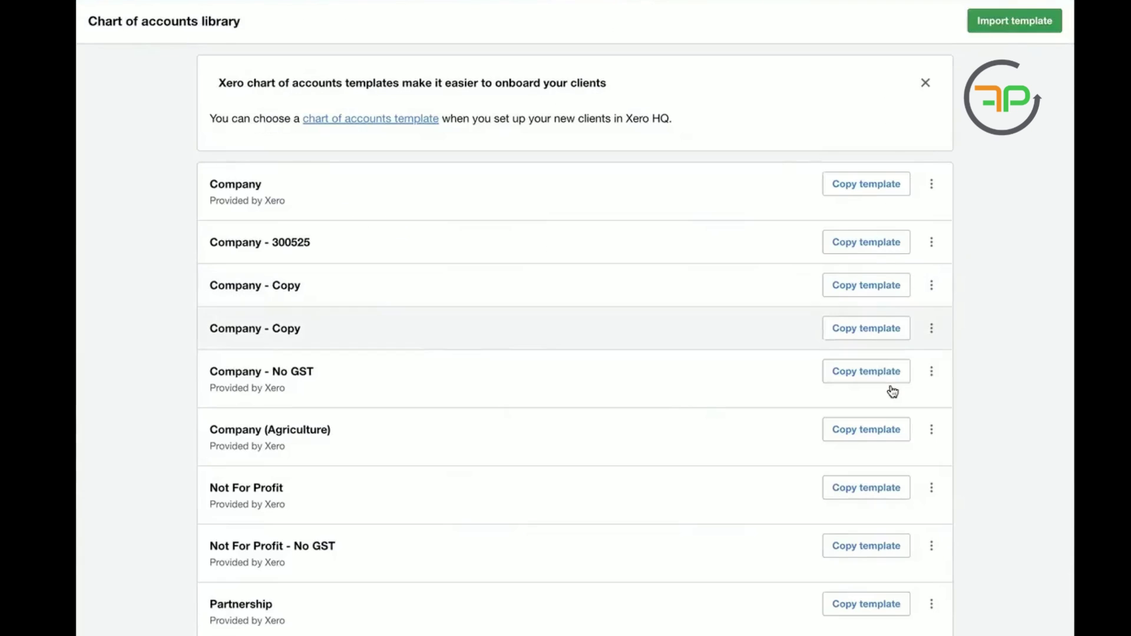
Copy the Company template as 'Company - Test', then select its Sales account.
click(930, 186)
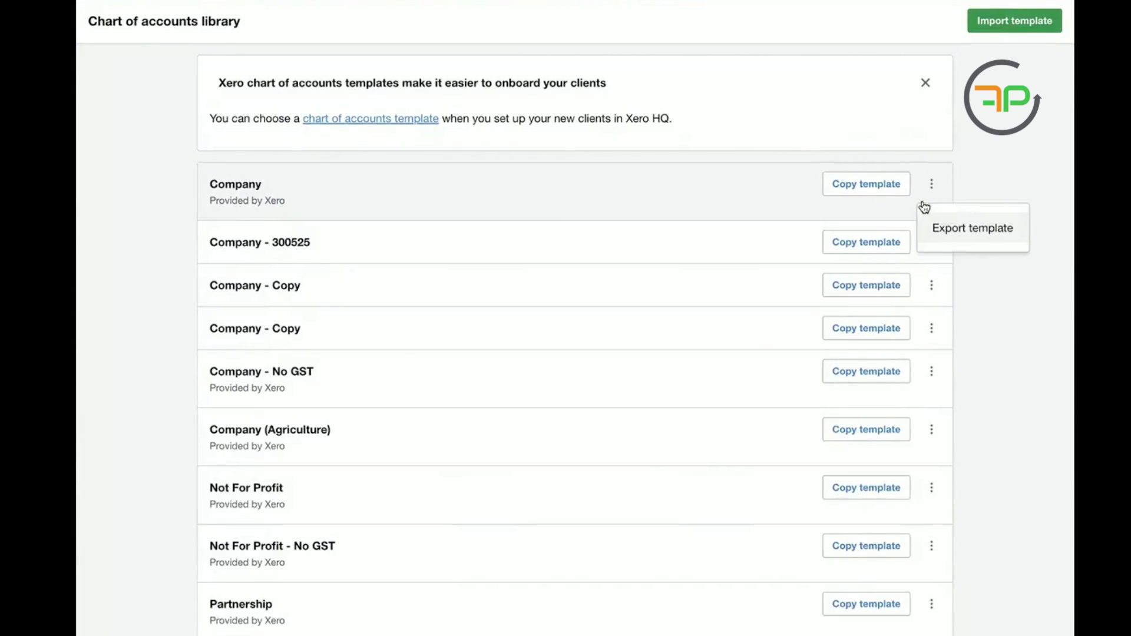
click(872, 187)
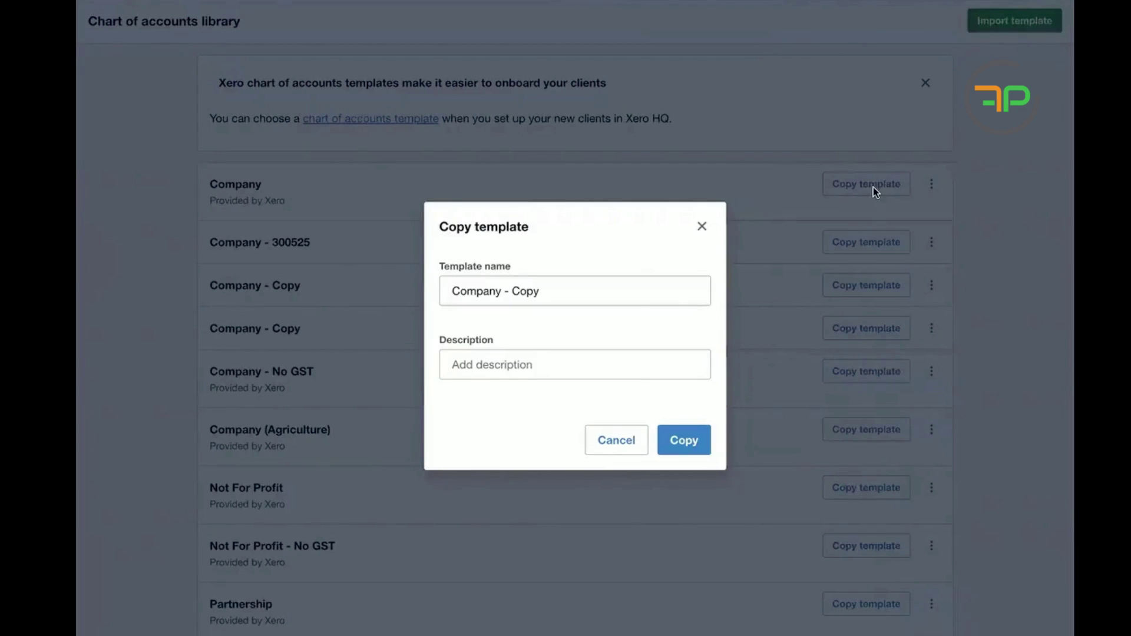
click(622, 298)
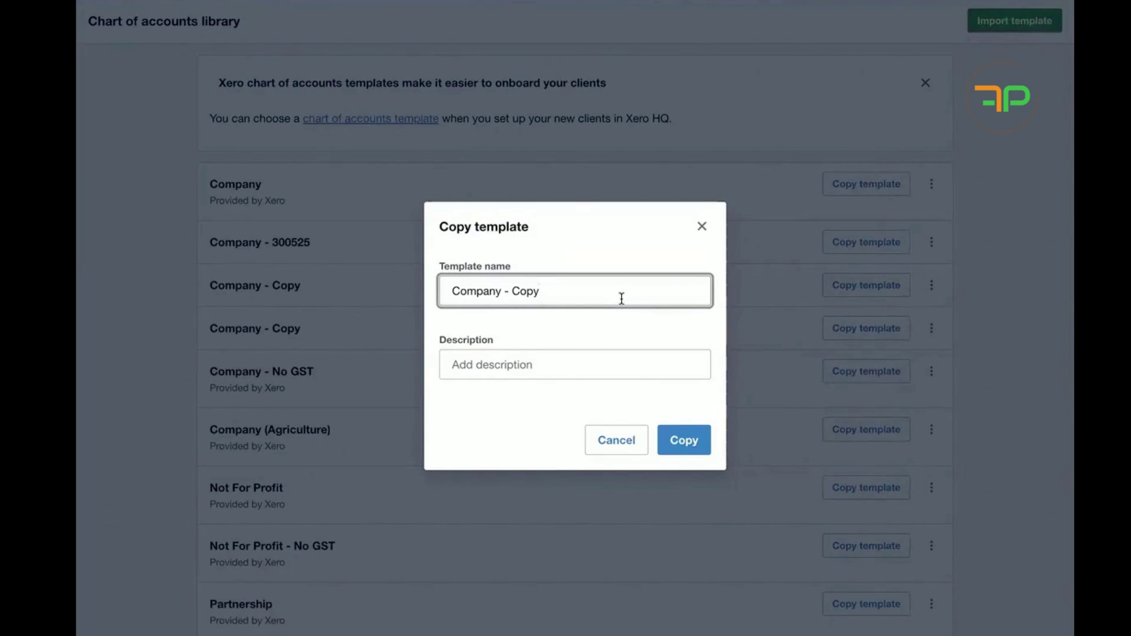
text(te)
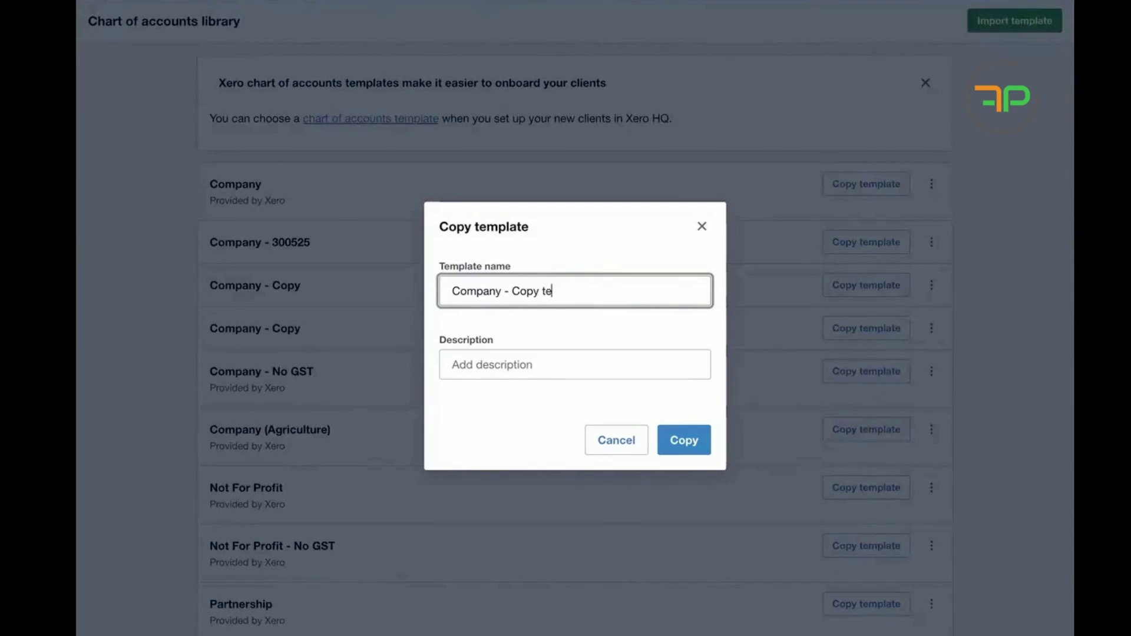
key(BackSpace)
key(BackSpace)
key(BackSpace)
key(BackSpace)
key(BackSpace)
key(BackSpace)
text(Test)
key(Return)
click(215, 201)
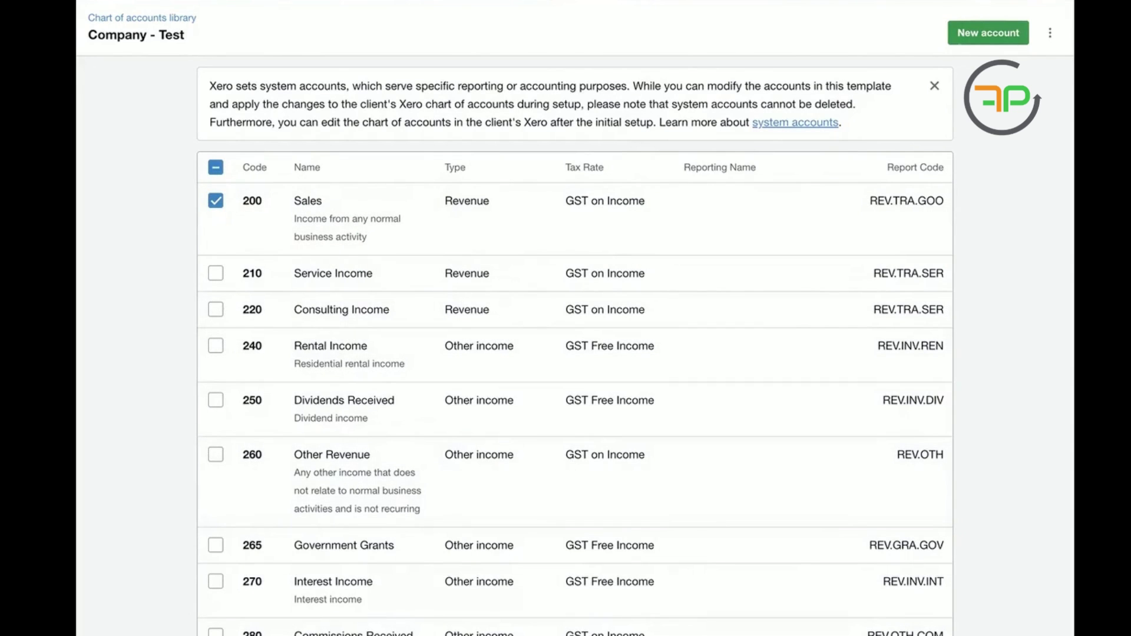
click(293, 205)
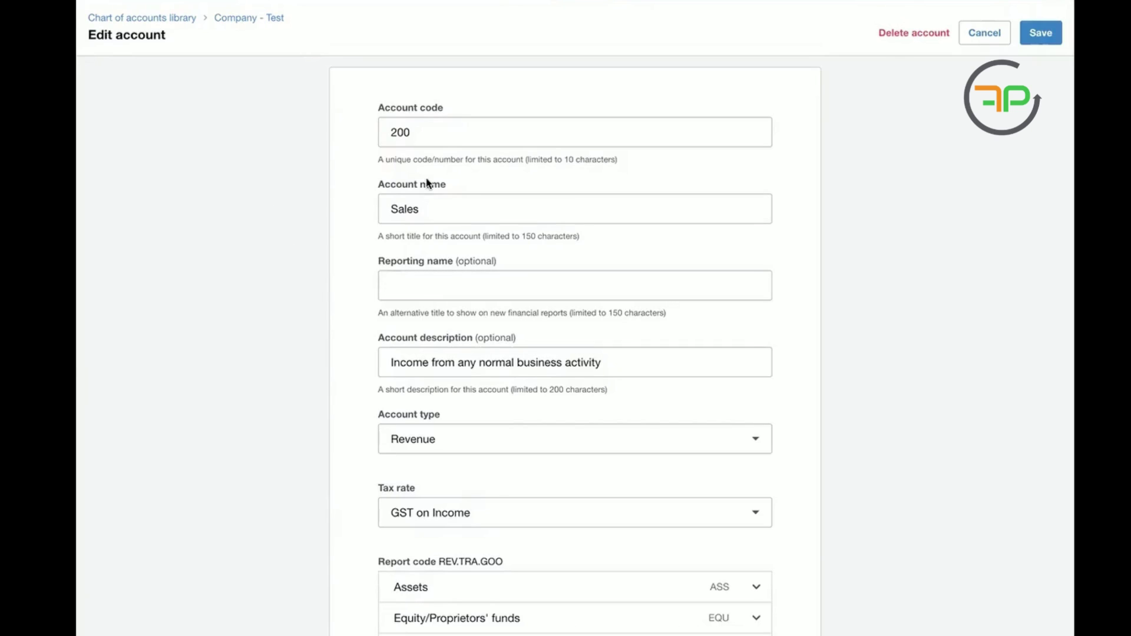
scroll(617, 348, down, 3)
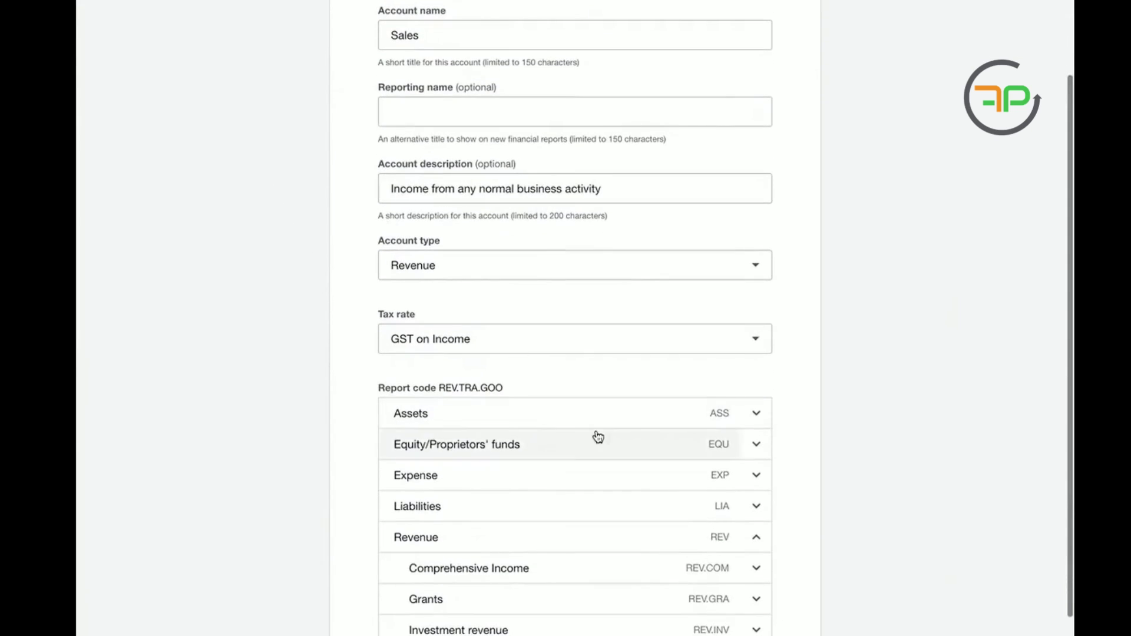
scroll(597, 433, down, 3)
scroll(615, 542, up, 6)
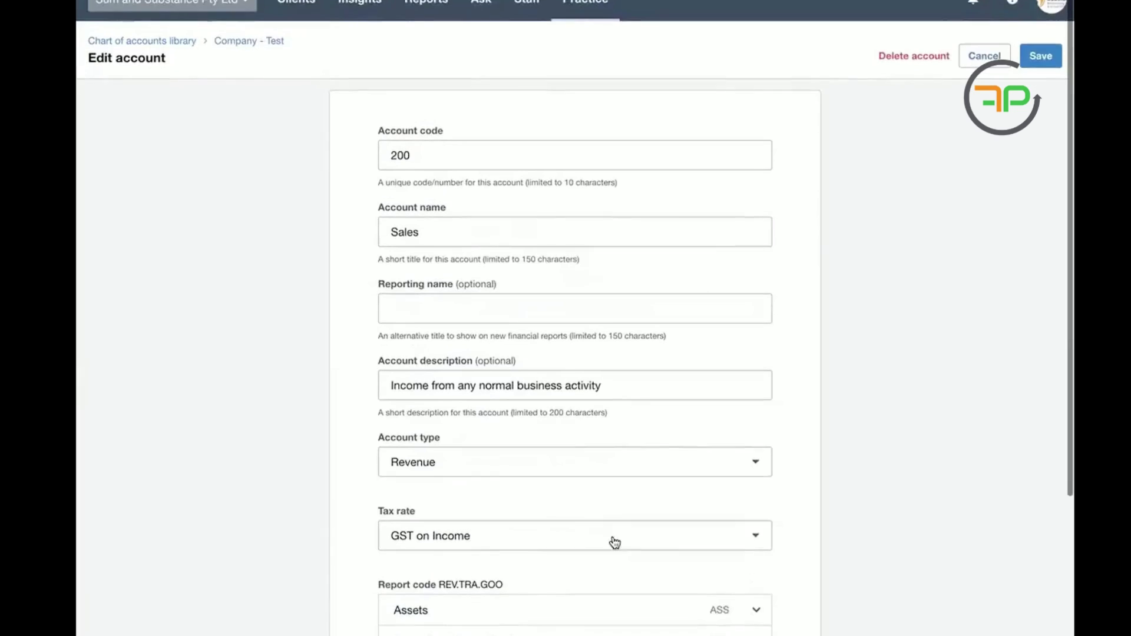
scroll(615, 543, down, 1)
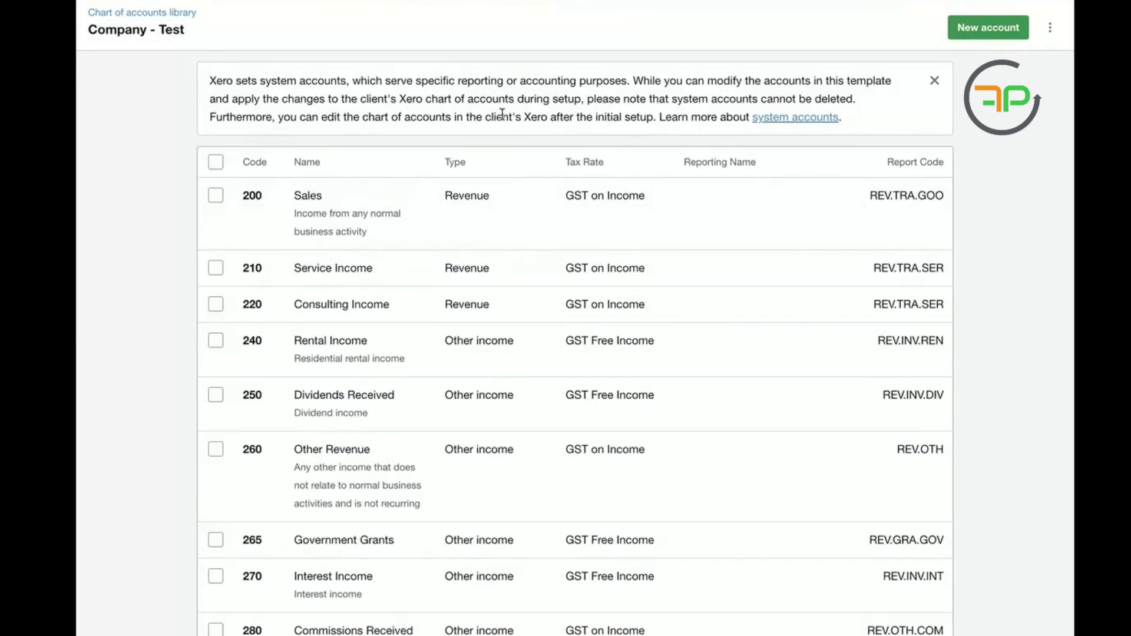
In the library now listing Company - Test, export the Company template to a file.
click(1050, 27)
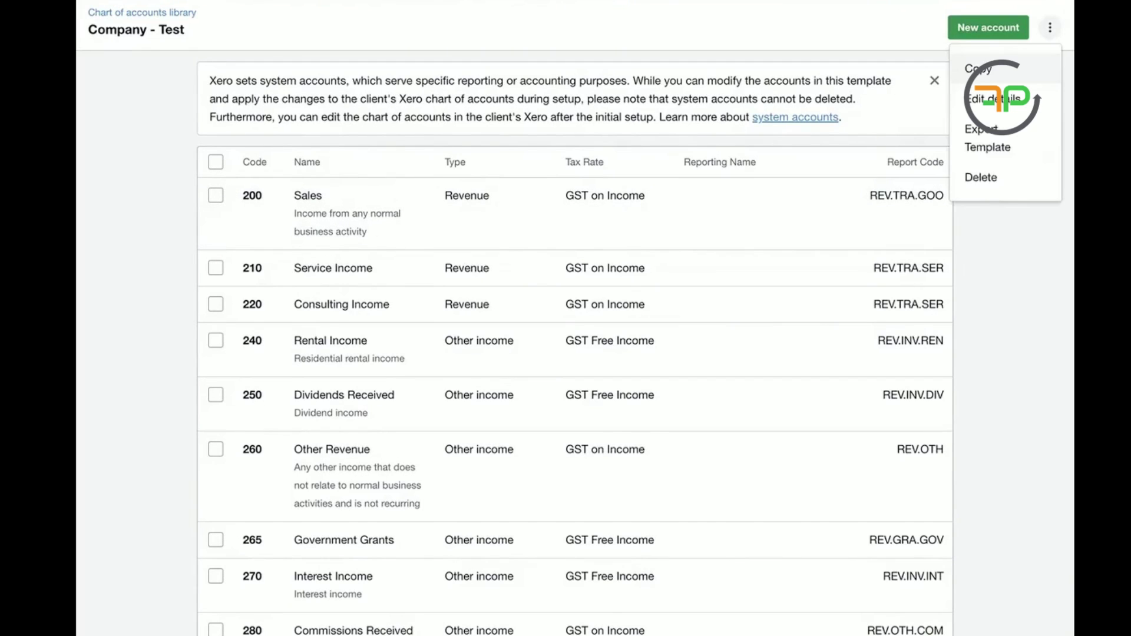
click(1000, 222)
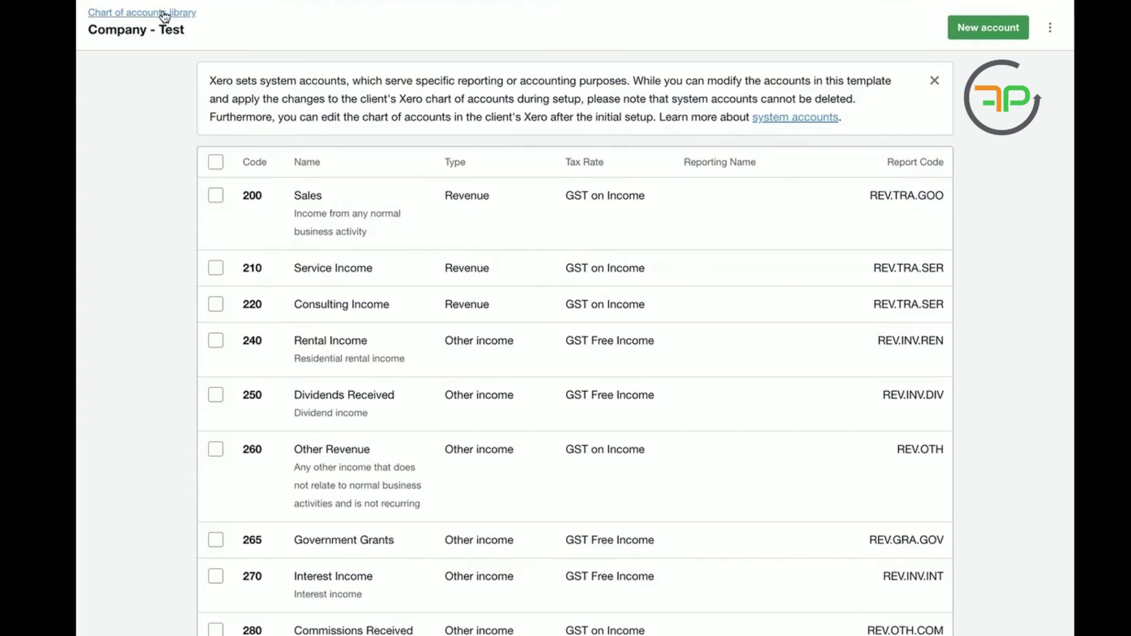
scroll(798, 366, down, 10)
scroll(801, 368, down, 20)
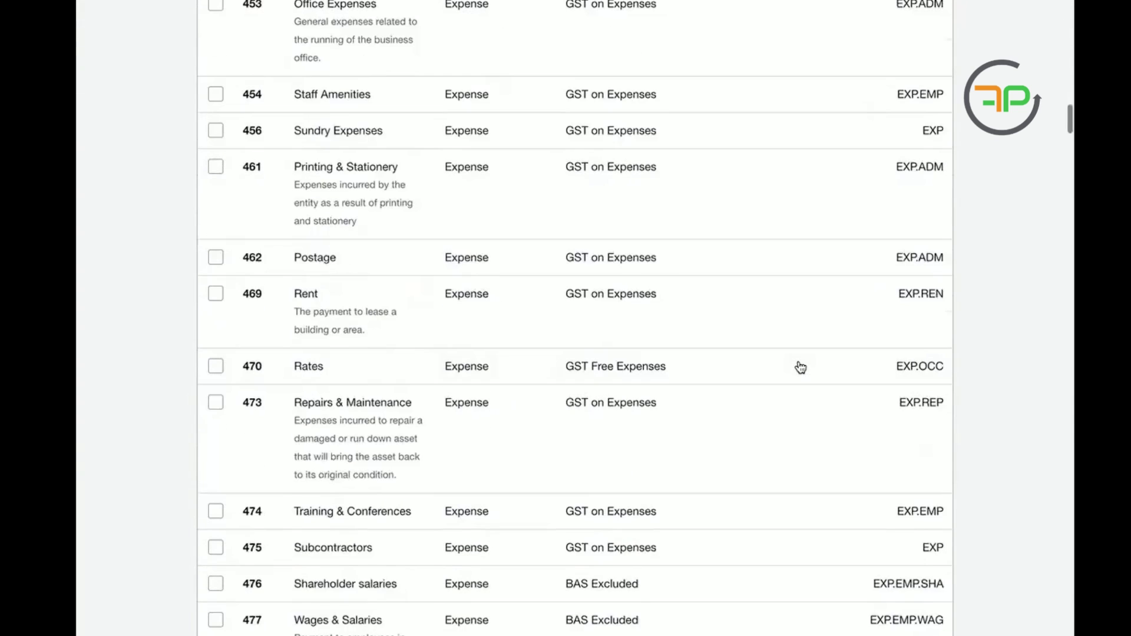
scroll(798, 368, down, 3)
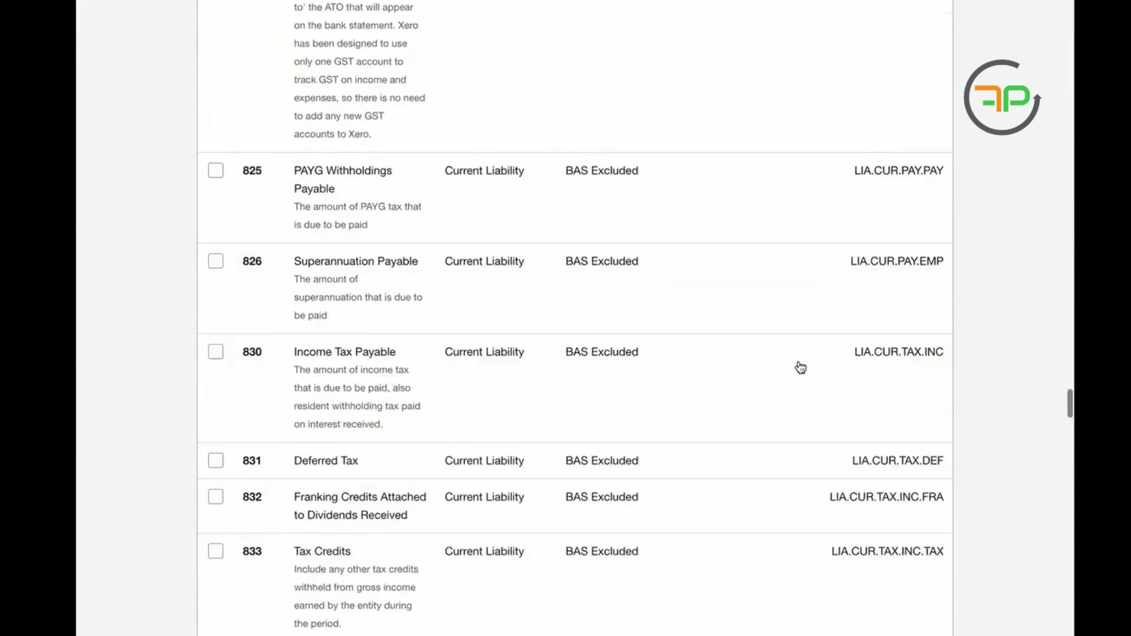
scroll(791, 411, up, 20)
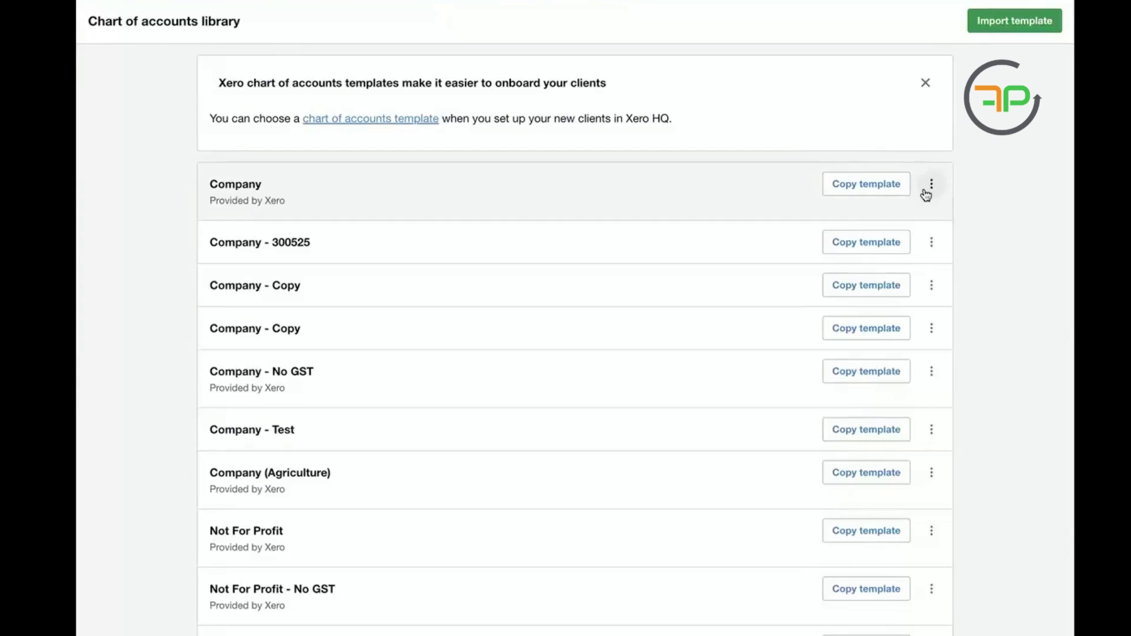
click(931, 188)
click(958, 230)
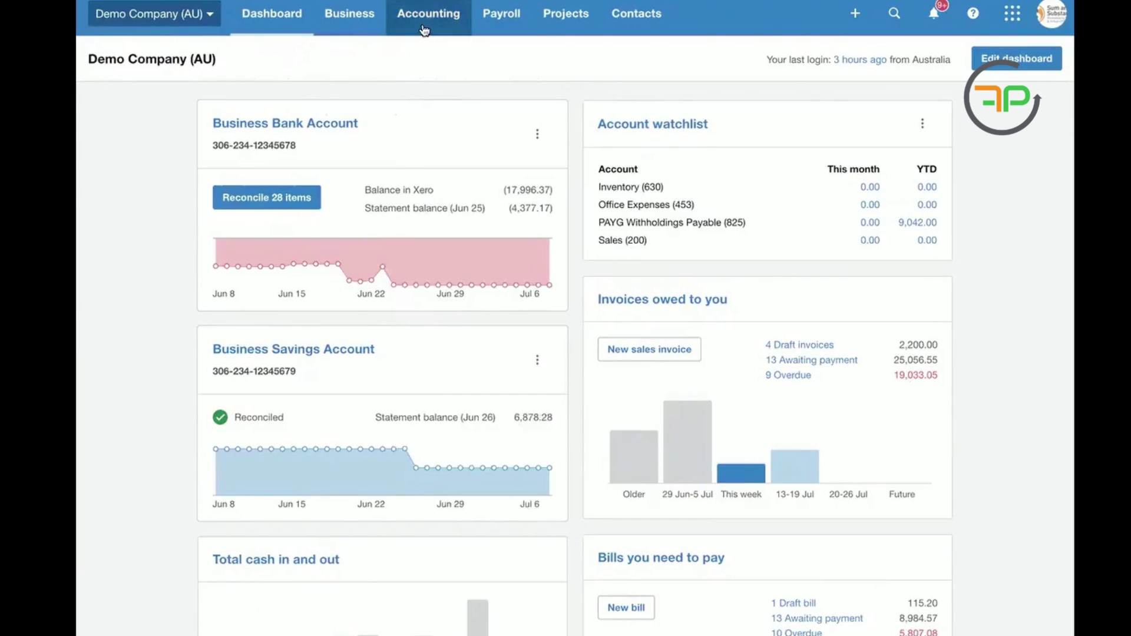
Open the Demo Company (AU) chart of accounts via the Accounting menu and start an Import.
click(427, 24)
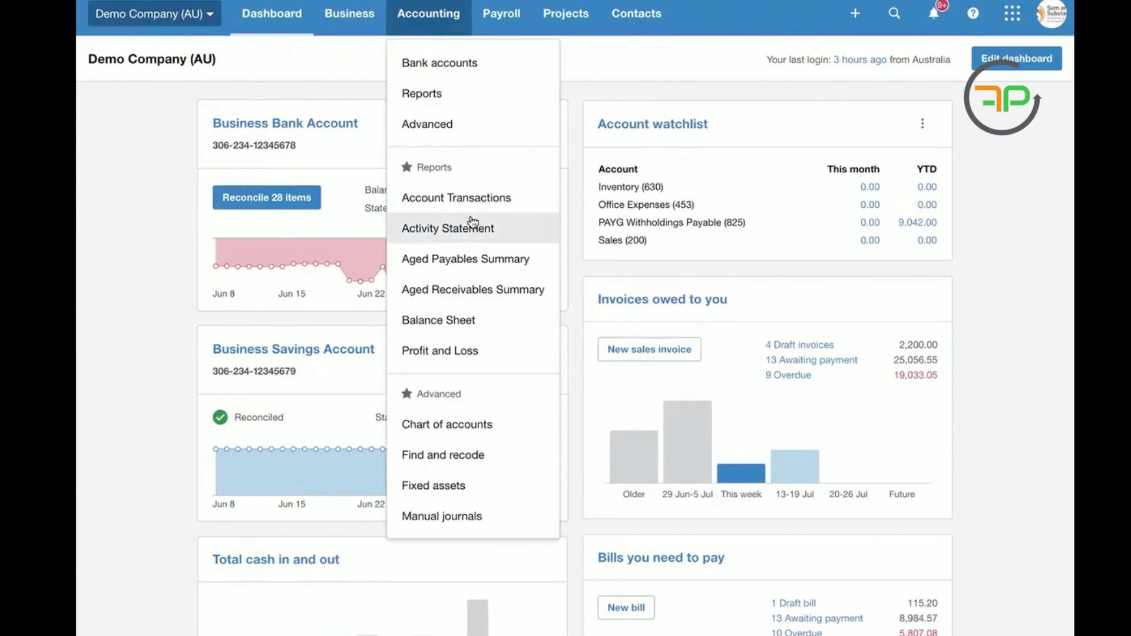
click(466, 416)
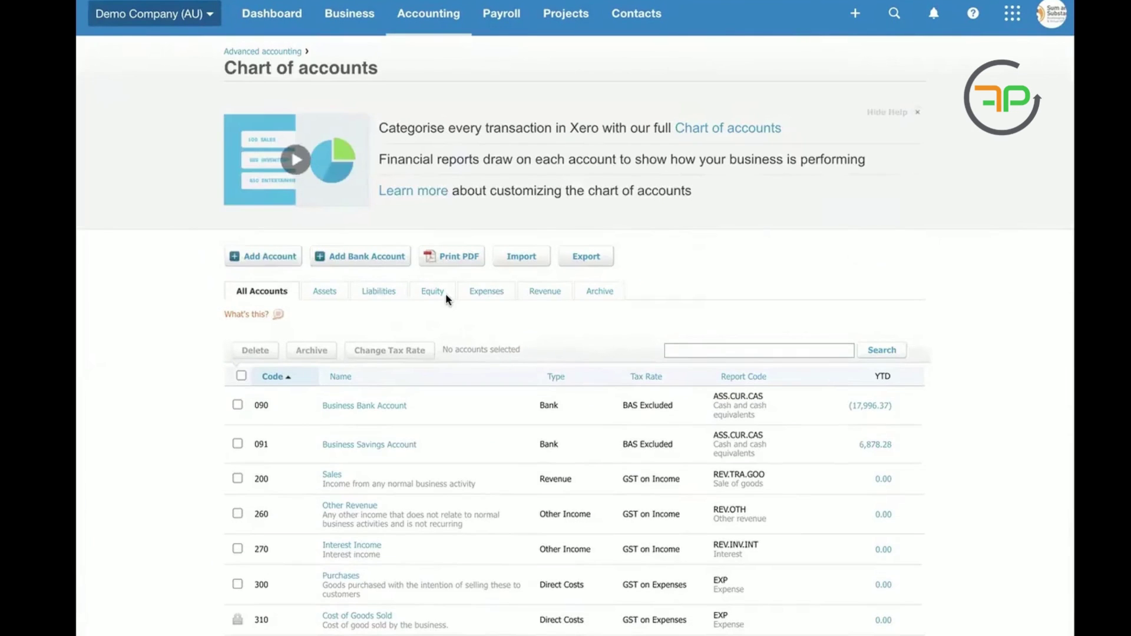
click(522, 264)
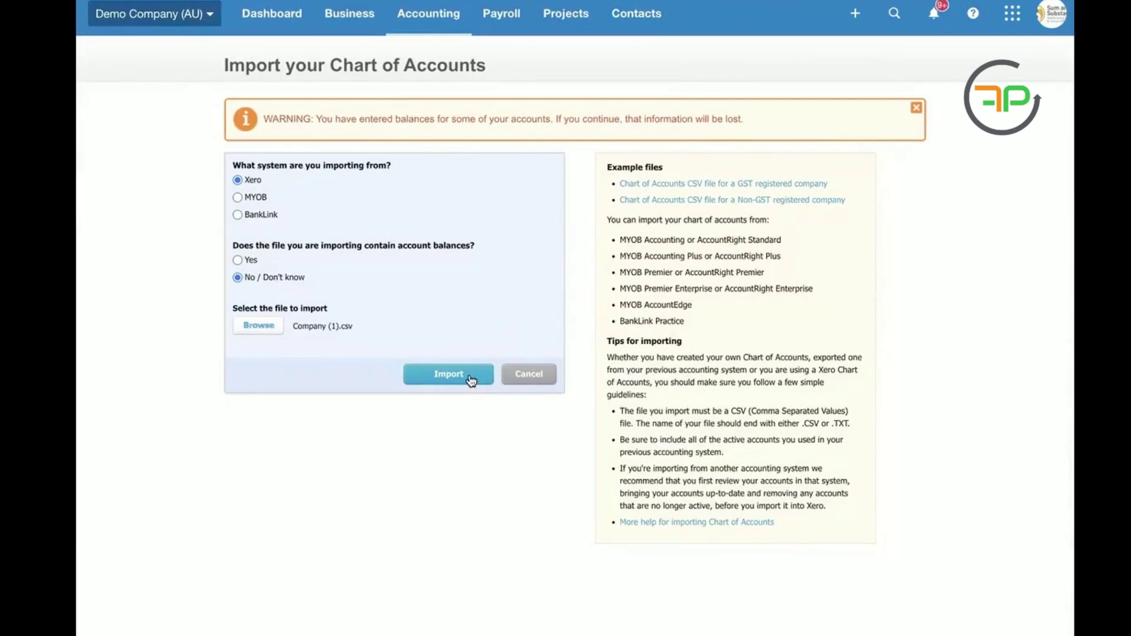
Import Company (1).csv and confirm the 240 accounts (196 new, 38 updated).
click(470, 377)
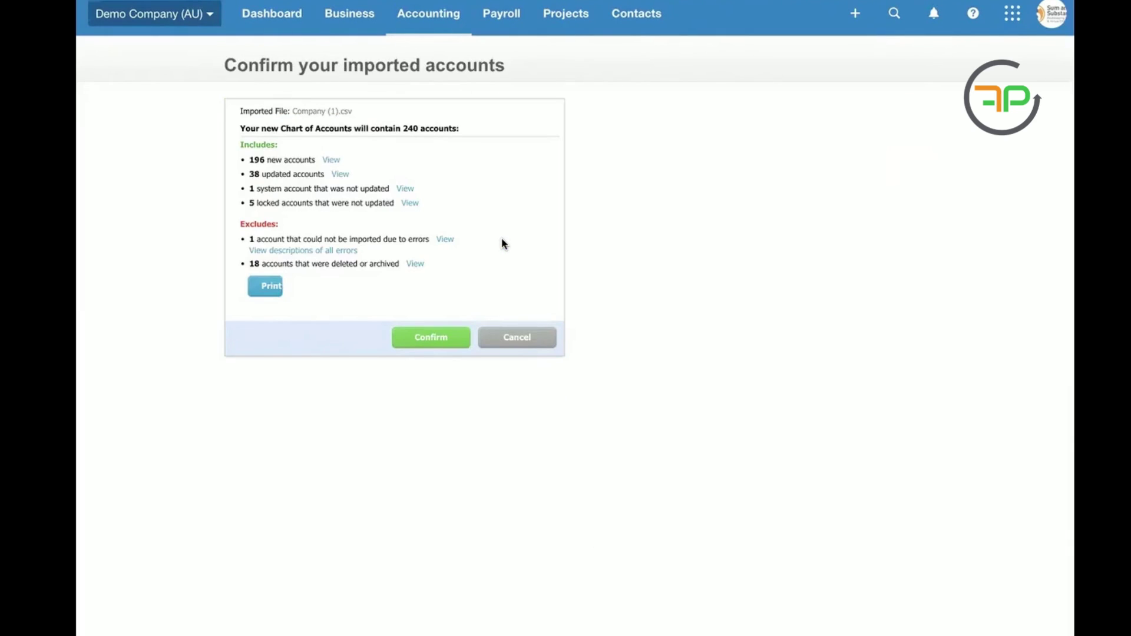
click(439, 345)
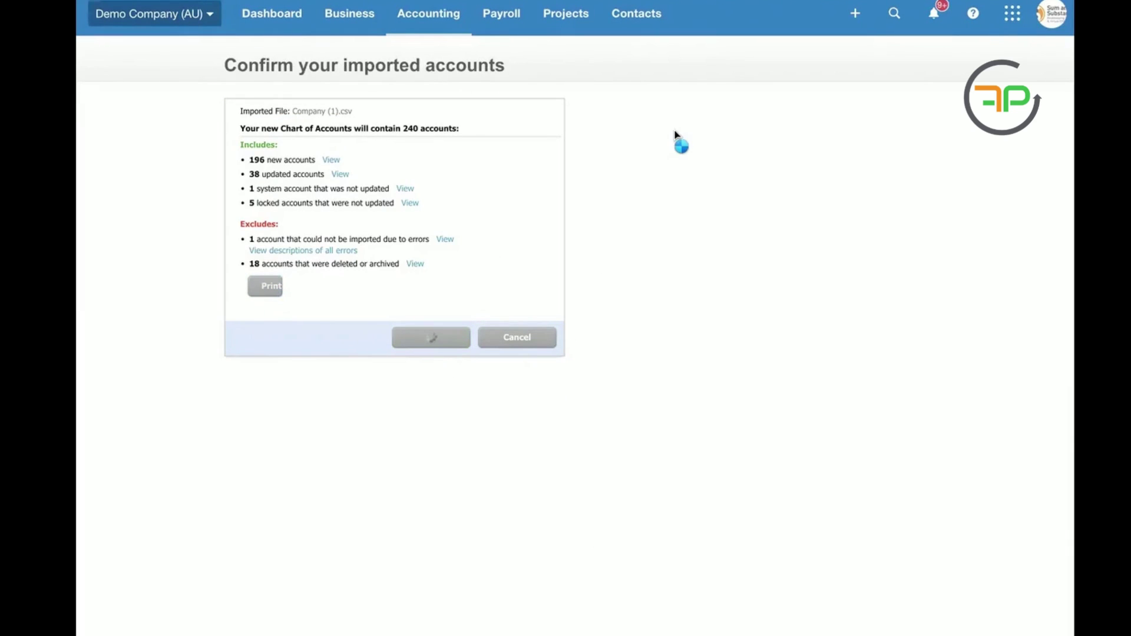